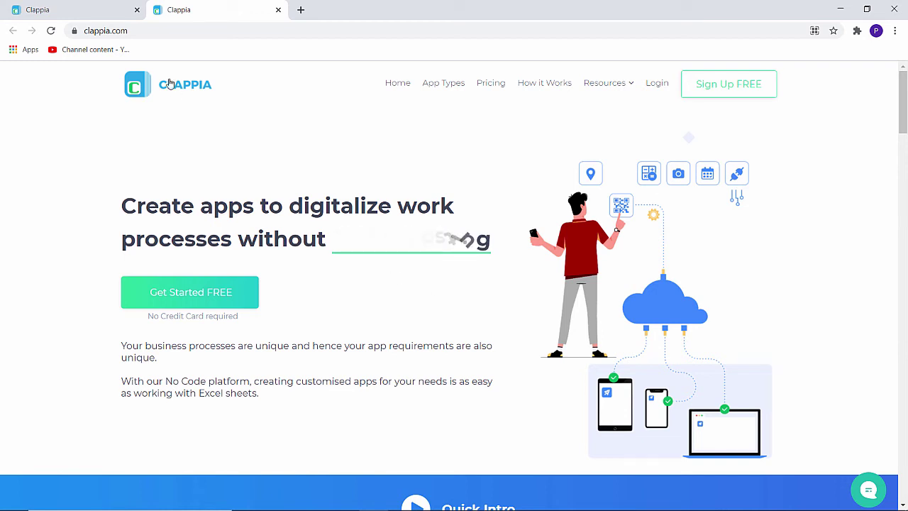
Step: Create a new app named "Signature Block Demonstration" from the dashboard
left_click(100, 11)
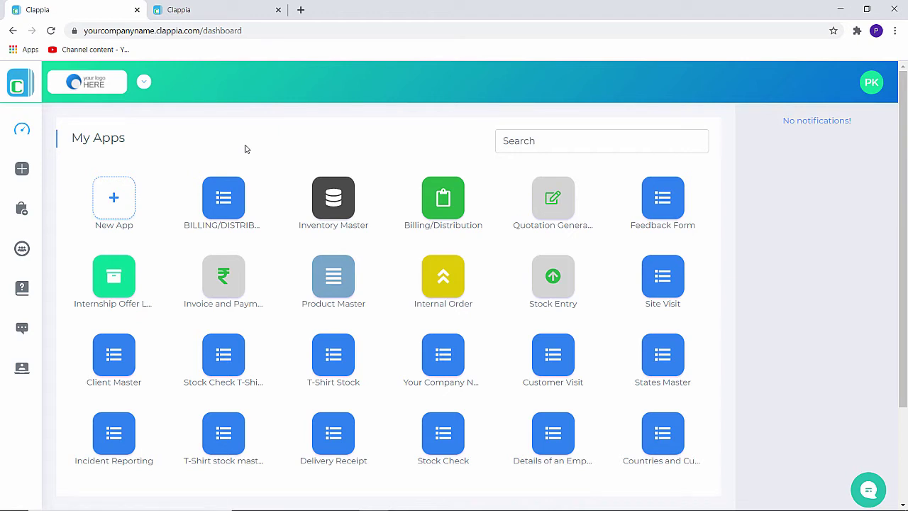
left_click(114, 202)
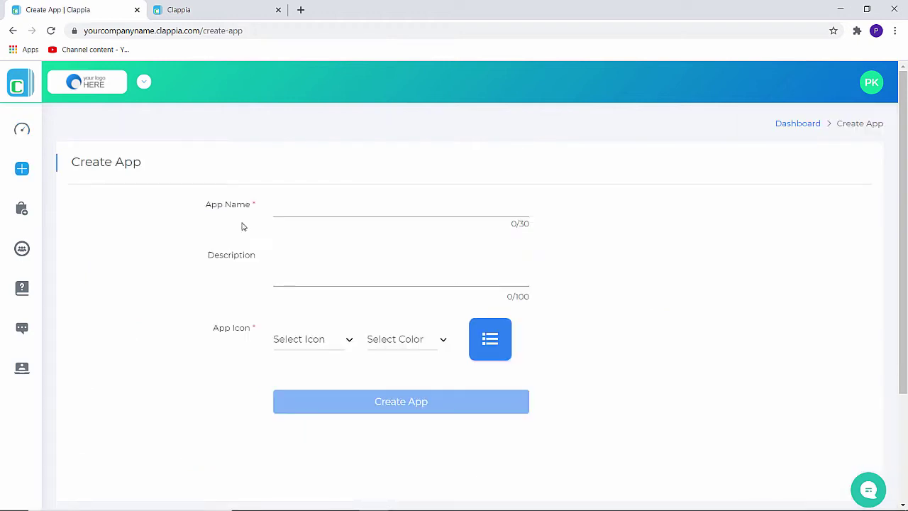
type("Signature Block Demonstration")
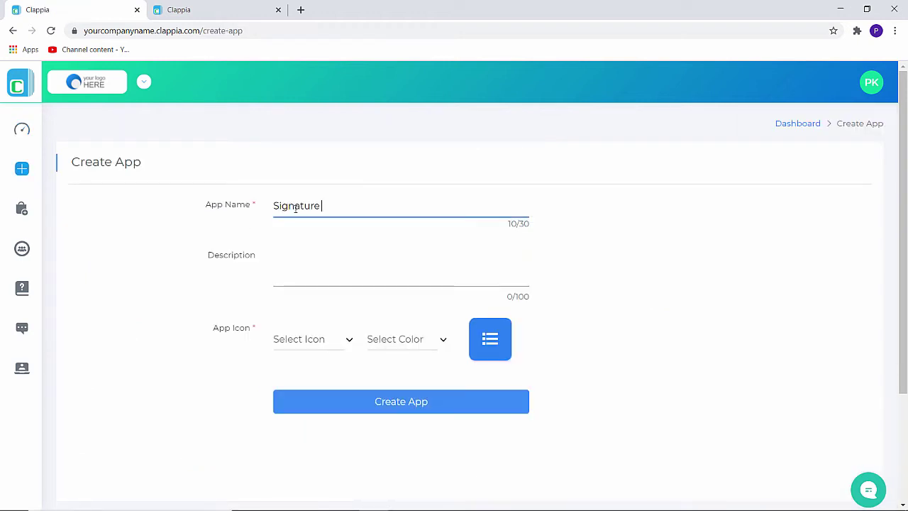
left_click(417, 402)
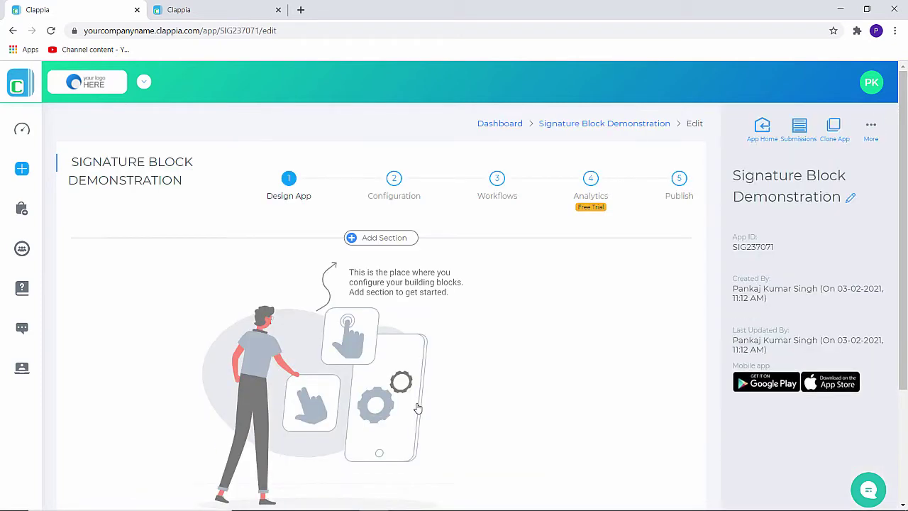
Step: Add a section to the app, name it "Signature" and save it
left_click(395, 239)
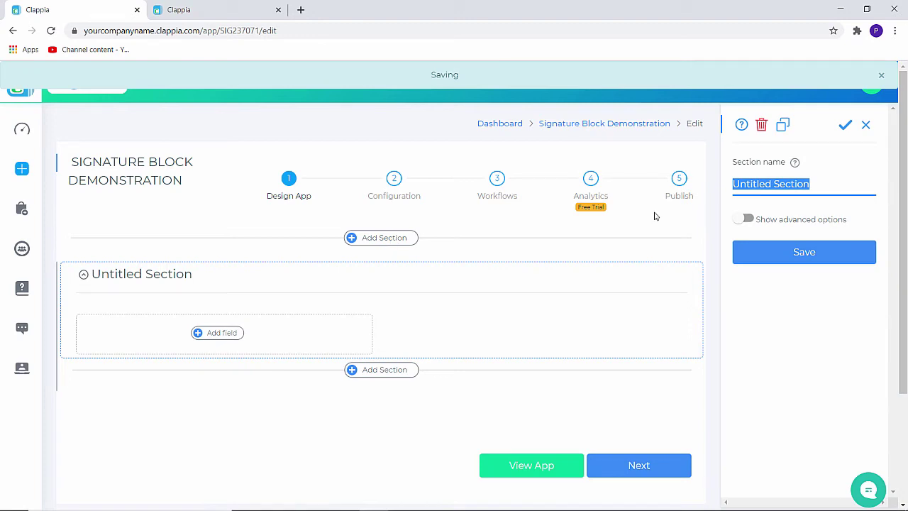
type("Signature")
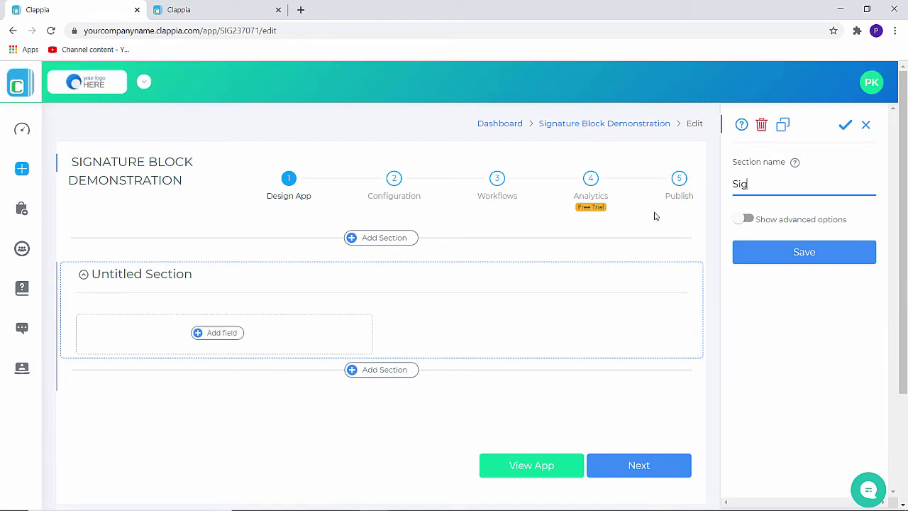
left_click(814, 252)
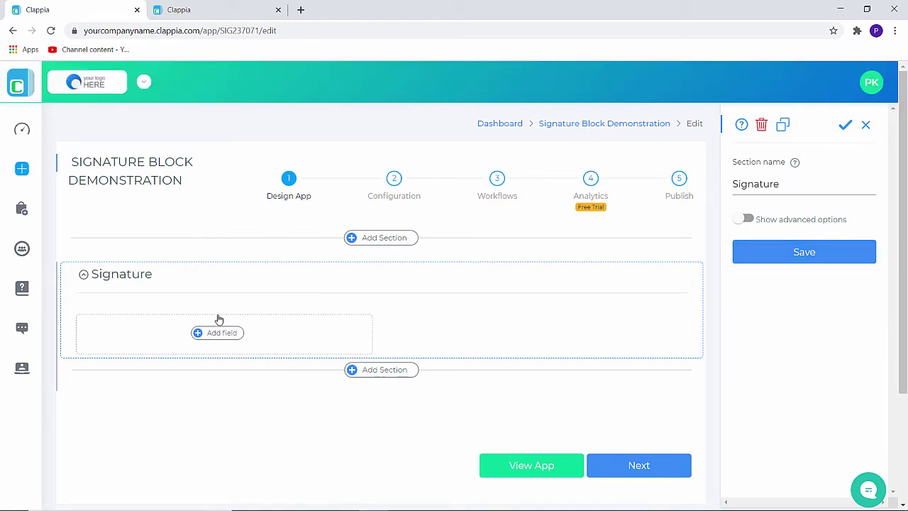
Step: Add a Signature block to the Signature section and save it with its default label and settings
left_click(218, 333)
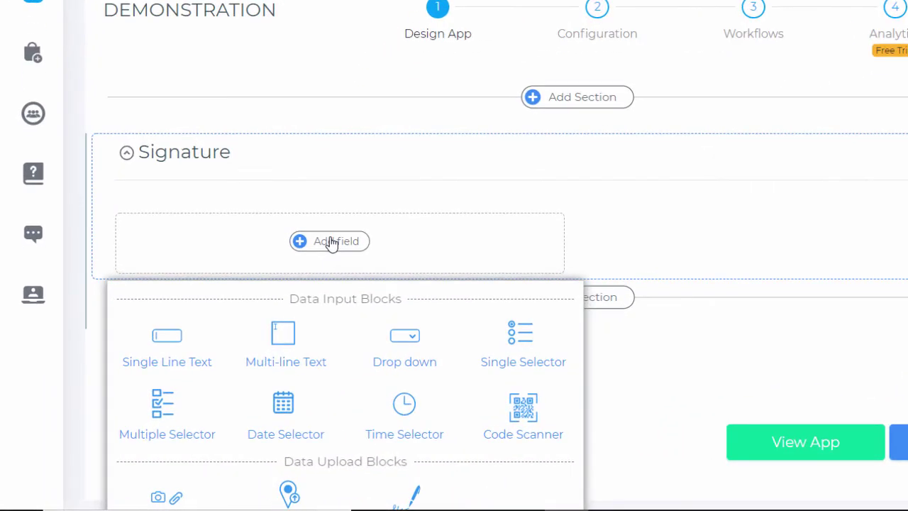
scroll(331, 243, "down", 3)
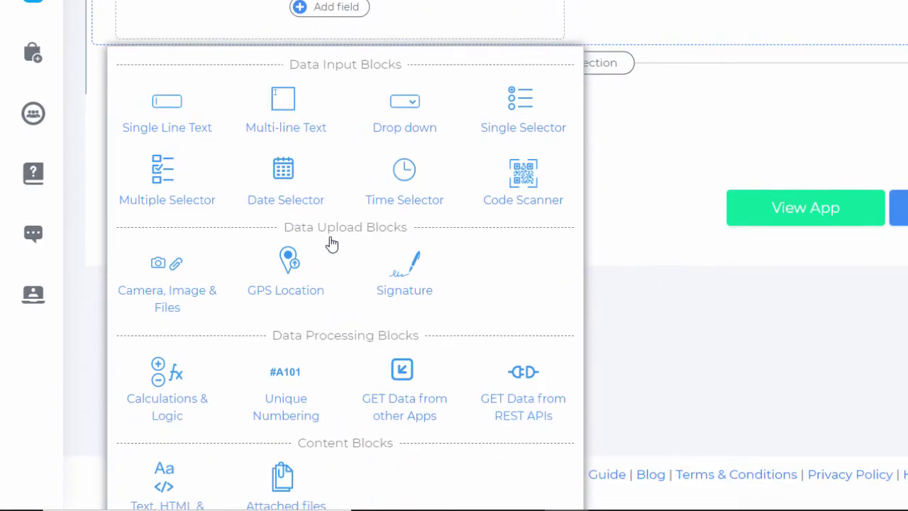
scroll(330, 242, "down", 1)
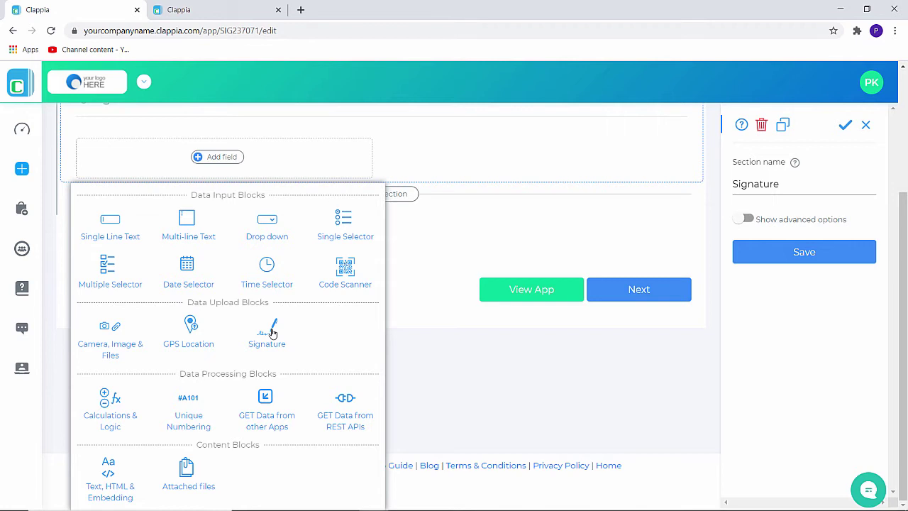
left_click(273, 333)
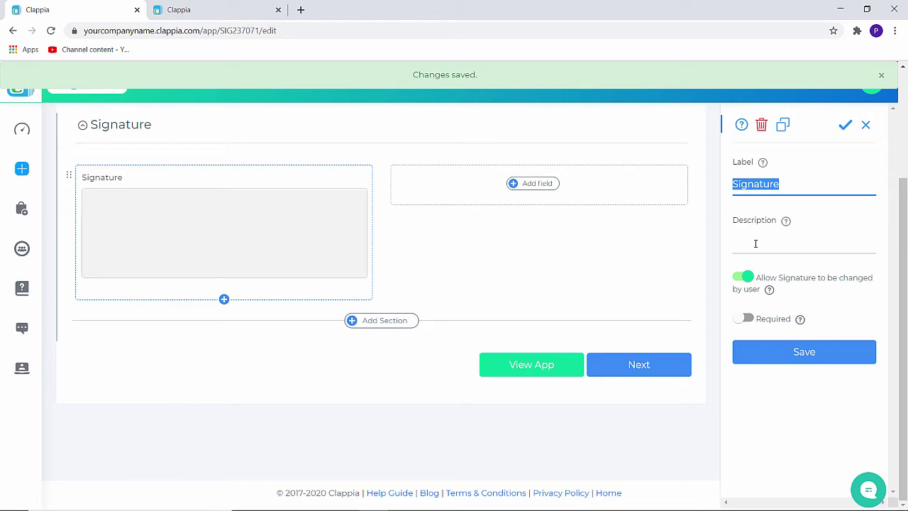
left_click(781, 353)
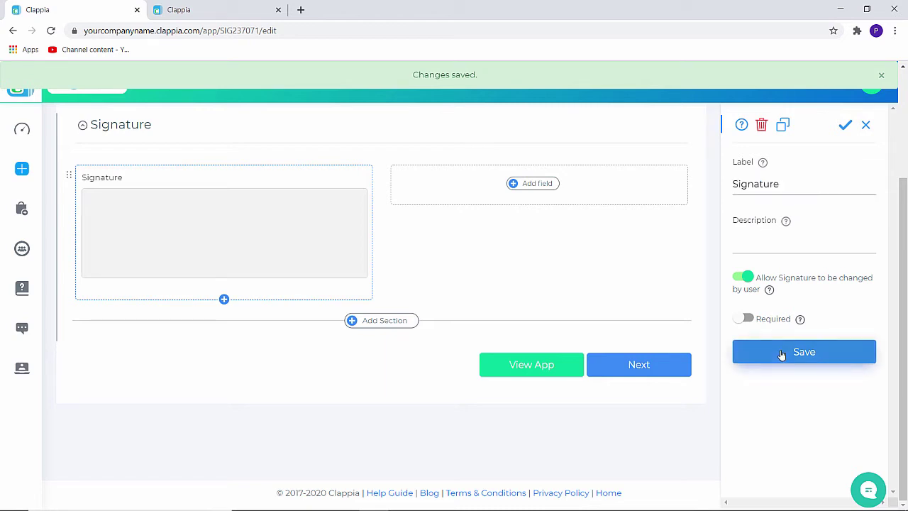
Step: Add a Date Selector and a Time Selector field to the Signature section
left_click(537, 183)
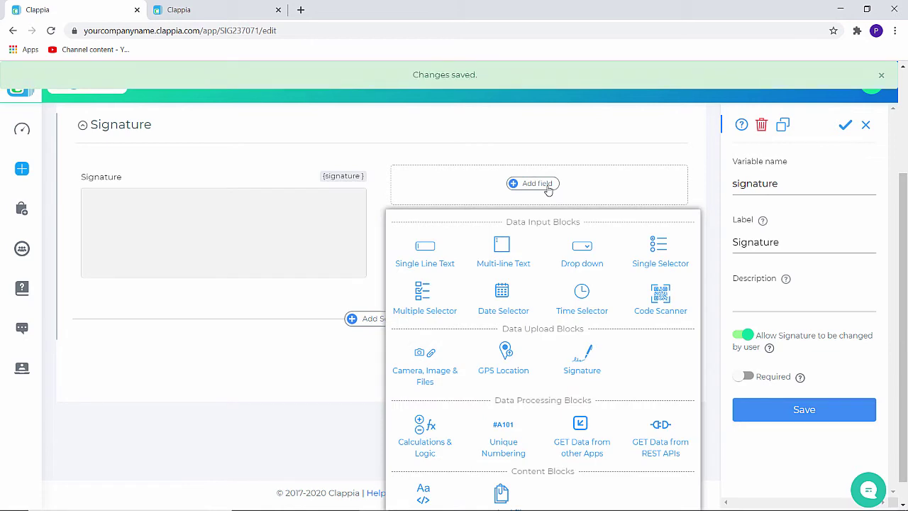
left_click(501, 293)
left_click(221, 323)
left_click(259, 435)
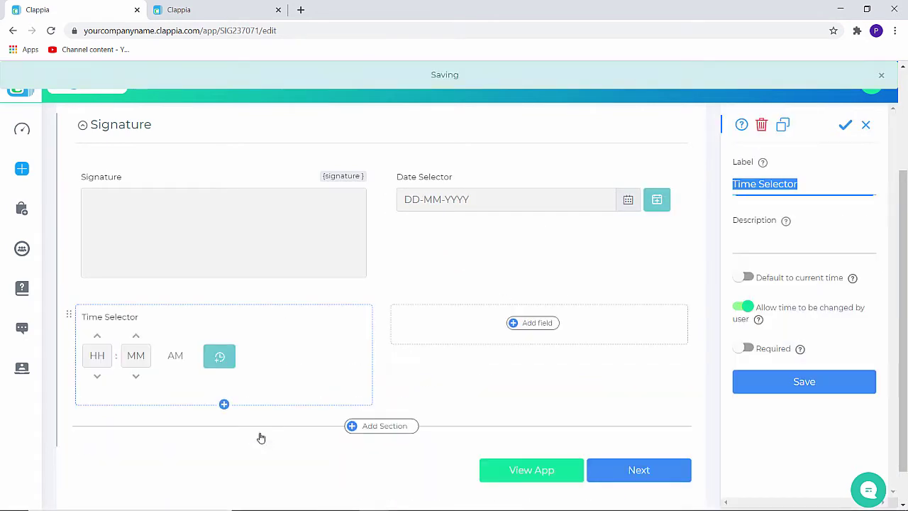
Step: View the app, draw a freehand signature in the Signature field and submit the form
left_click(543, 474)
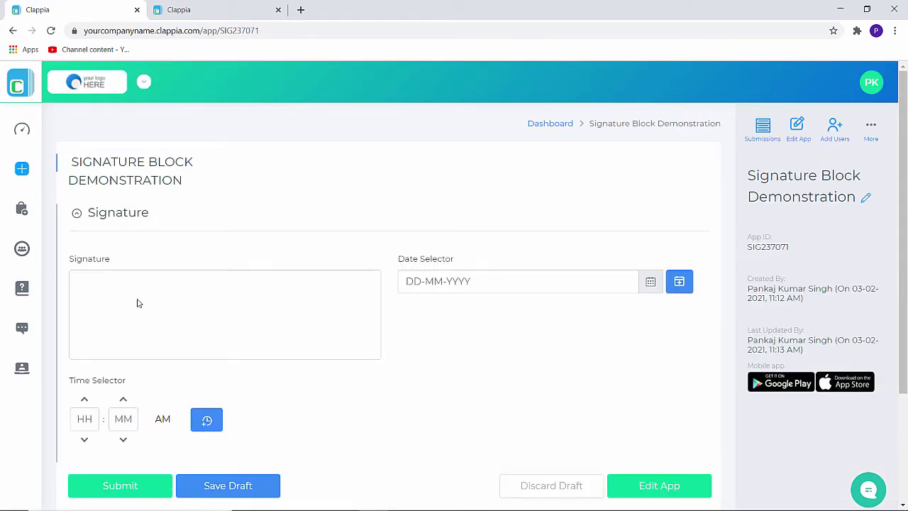
left_click_drag(126, 292, 133, 331)
mouse_move(125, 301)
left_mouse_down()
mouse_move(152, 325)
mouse_move(193, 312)
mouse_move(144, 353)
left_mouse_up()
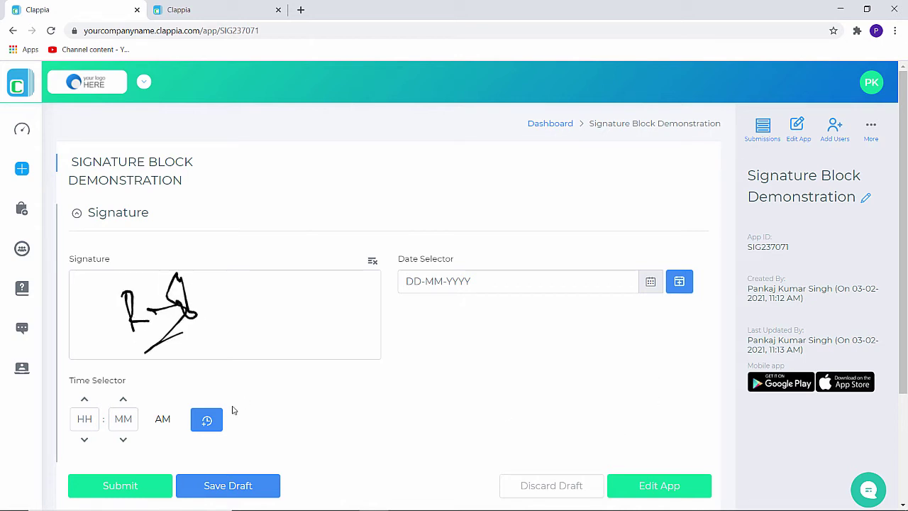
left_click(134, 485)
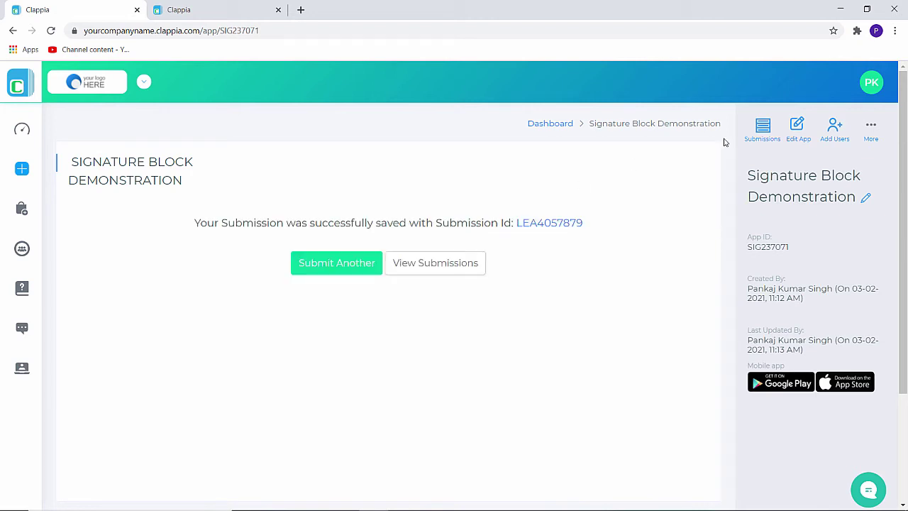
Step: Return to editing the app and enable link sharing and embedding in its configuration
left_click(798, 128)
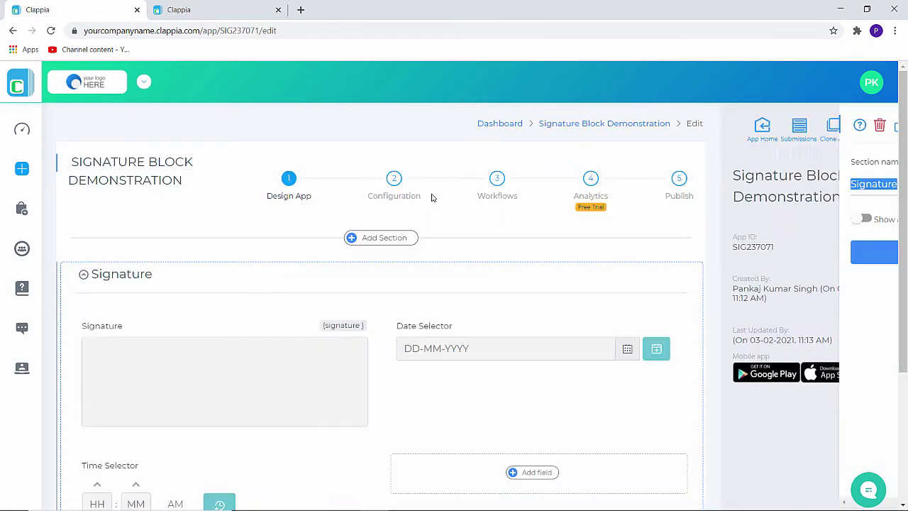
left_click(411, 189)
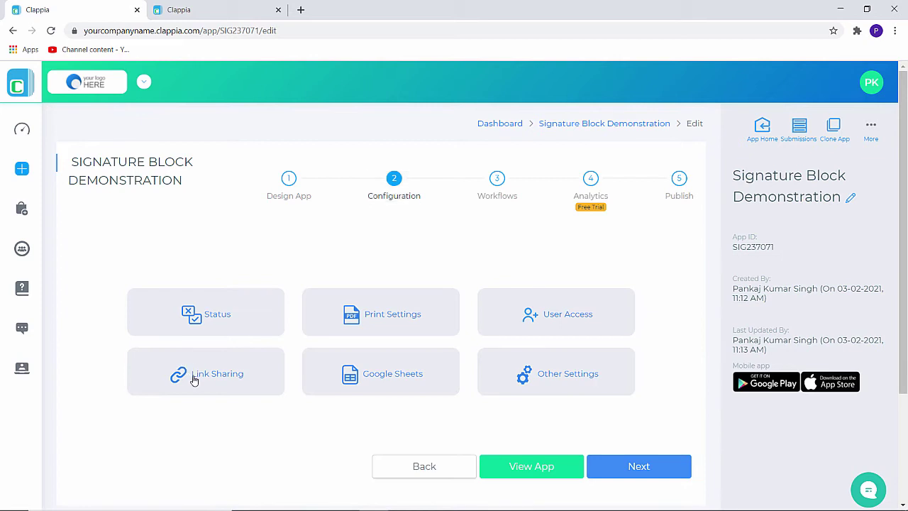
left_click(193, 380)
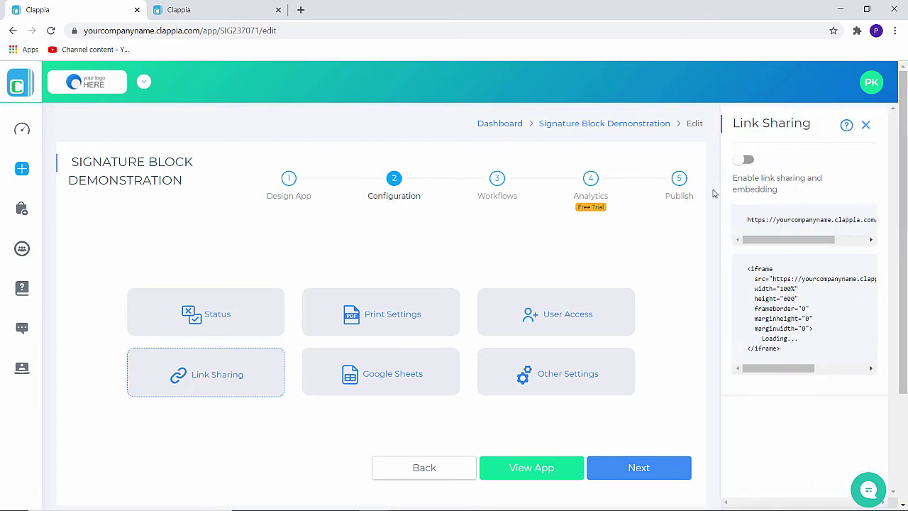
left_click(752, 162)
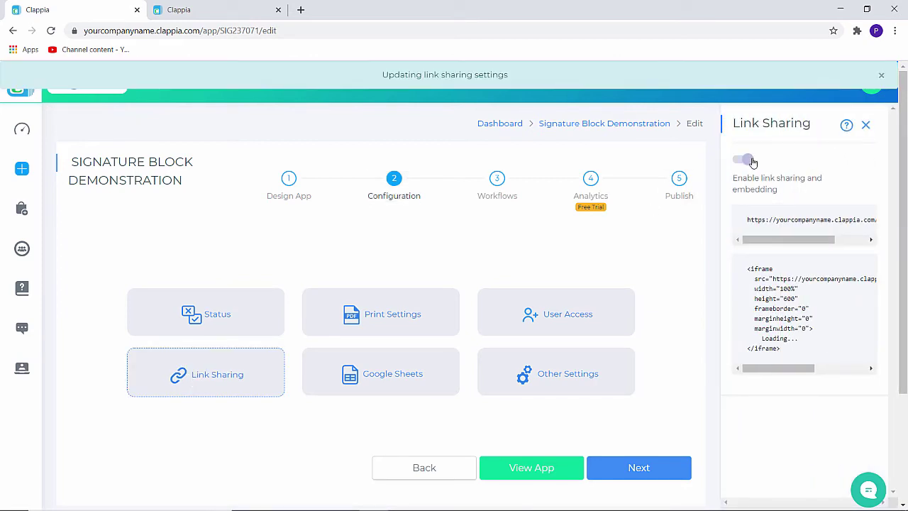
Step: Copy the app's share link and open it in a guest browser window
left_click(779, 220)
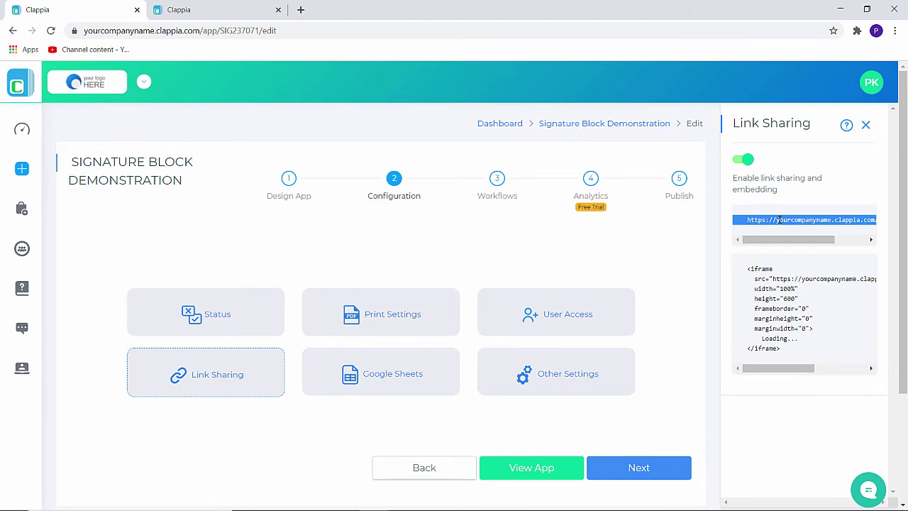
right_click(778, 220)
left_click(780, 229)
left_click(876, 30)
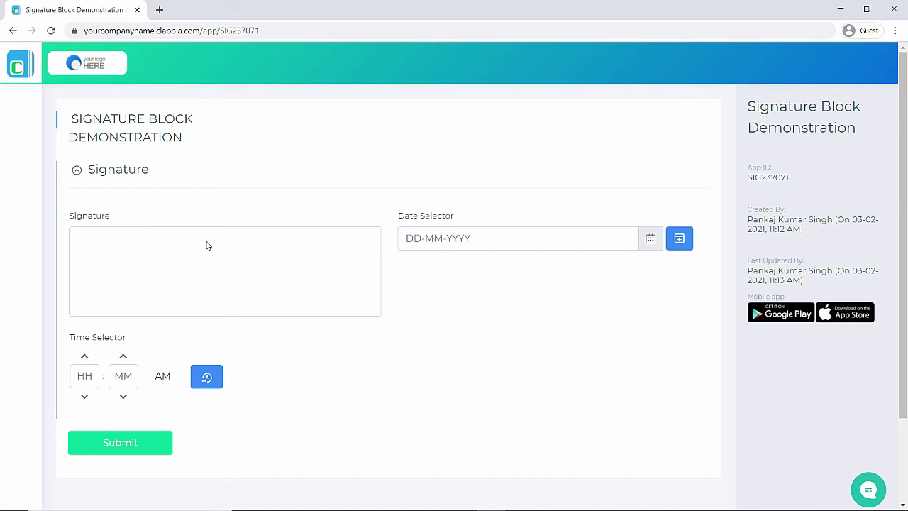
Step: Draw a freehand signature in the guest form's Signature field and submit the form
left_click(112, 263)
mouse_move(112, 263)
left_mouse_down()
mouse_move(171, 258)
mouse_move(237, 276)
left_mouse_up()
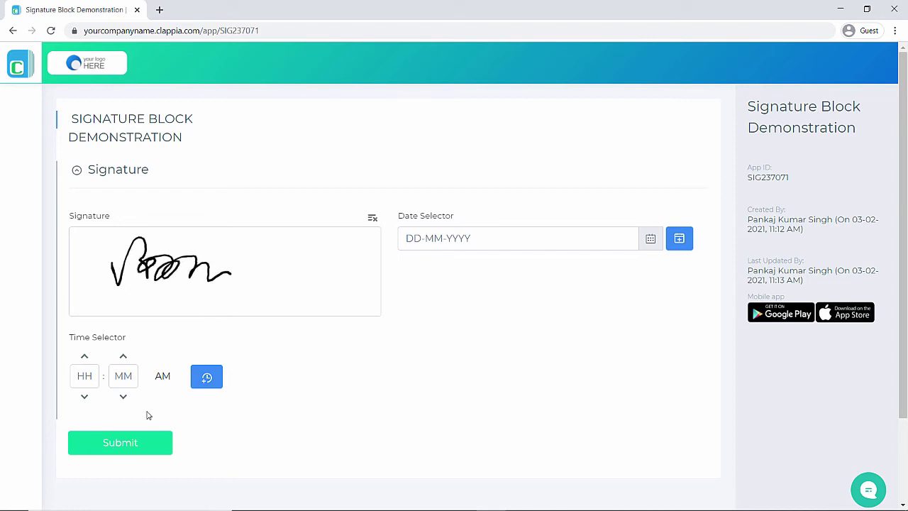
left_click(134, 443)
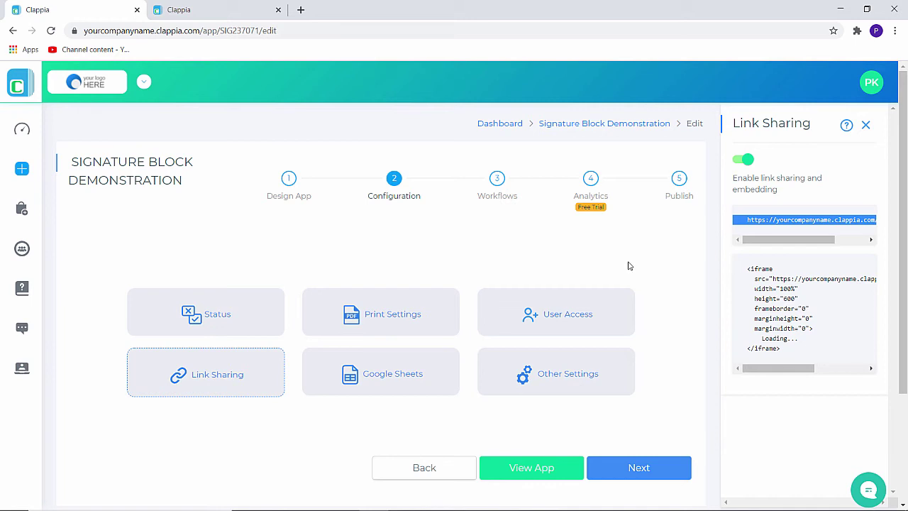
Step: Copy the app's share link again and send it in a Gmail message with the subject "Link to access the form"
right_click(802, 219)
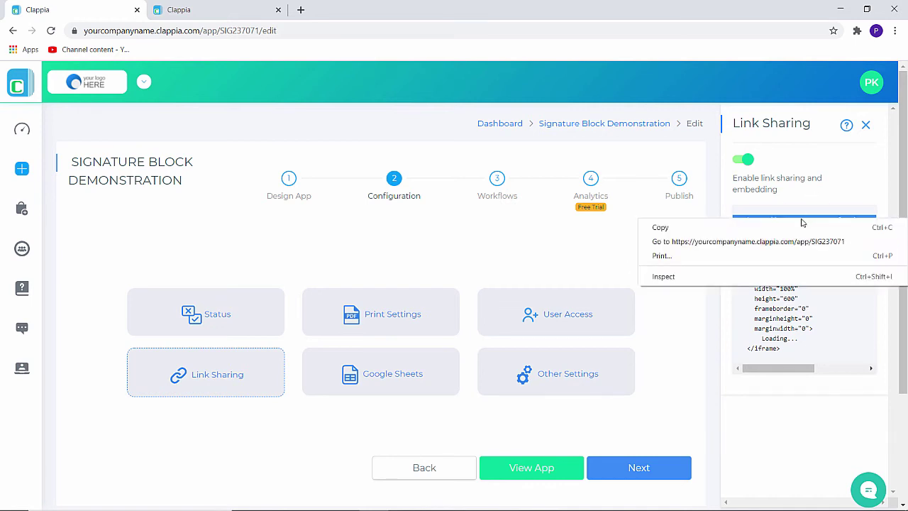
left_click(797, 228)
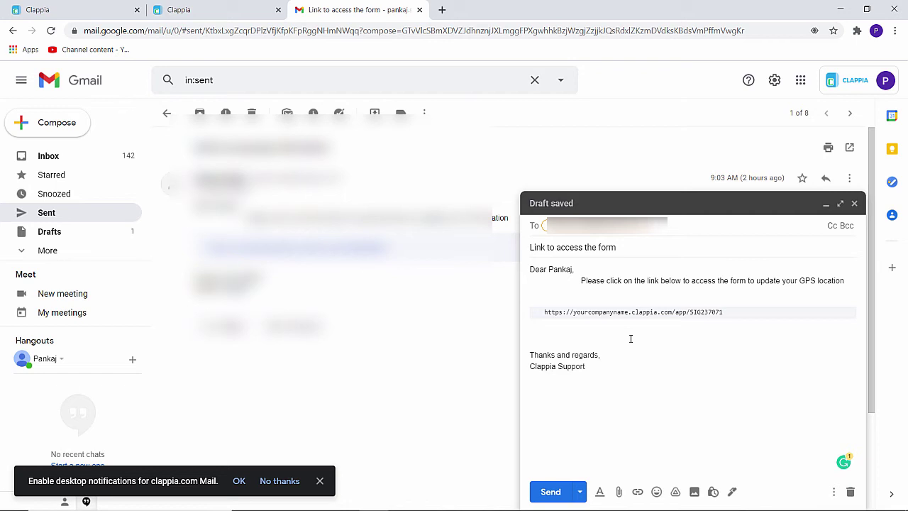
left_click(552, 492)
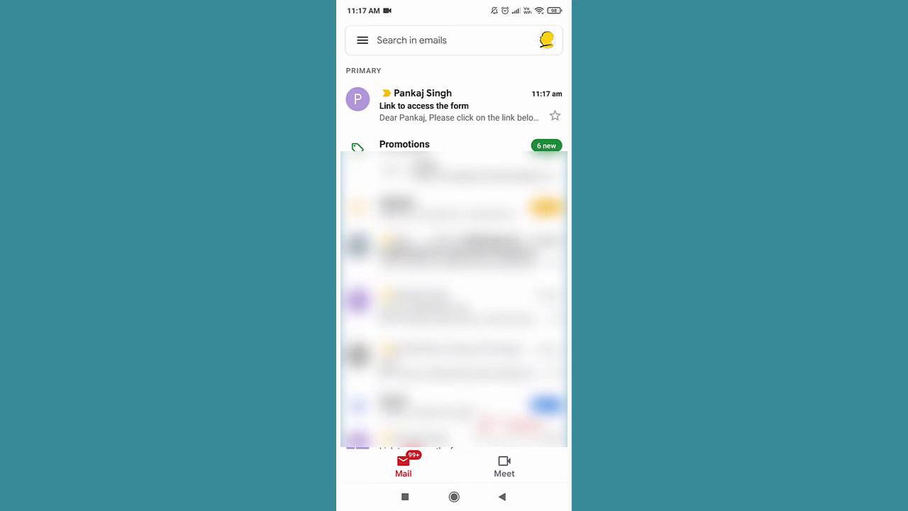
Step: Open the form from the "Link to access the form" email on the phone and draw a signature in it
left_click(454, 105)
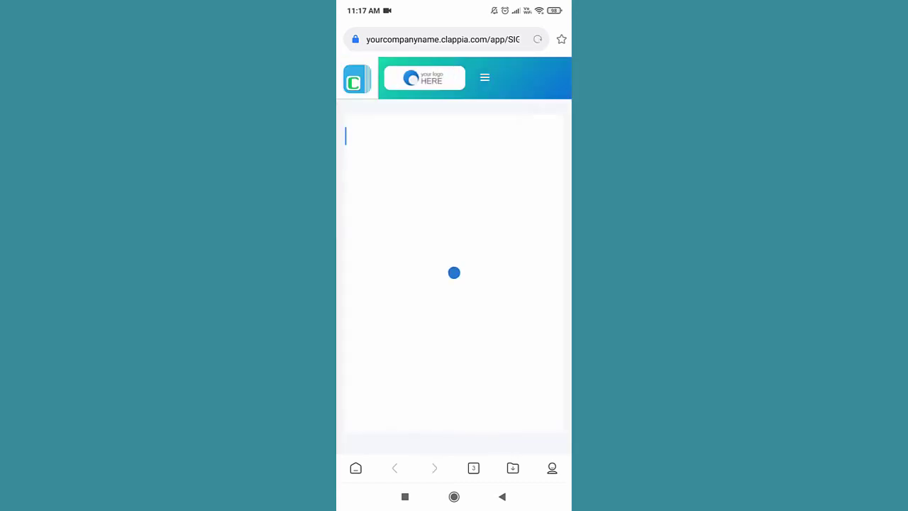
mouse_move(433, 265)
left_mouse_down()
mouse_move(473, 296)
mouse_move(419, 318)
mouse_move(497, 298)
left_mouse_up()
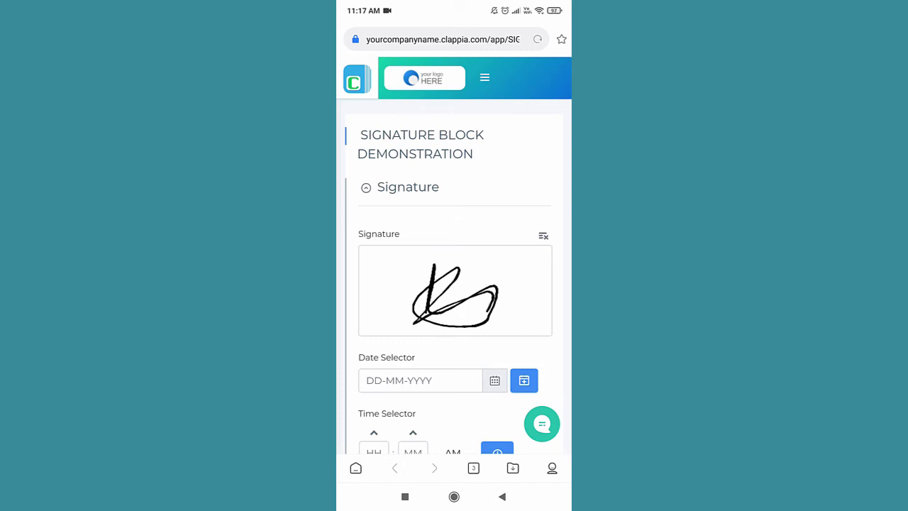
Step: Fill in the current date 03-02-2021 and current time 11:17 AM in the mobile form and submit it
scroll(454, 284, "down", 5)
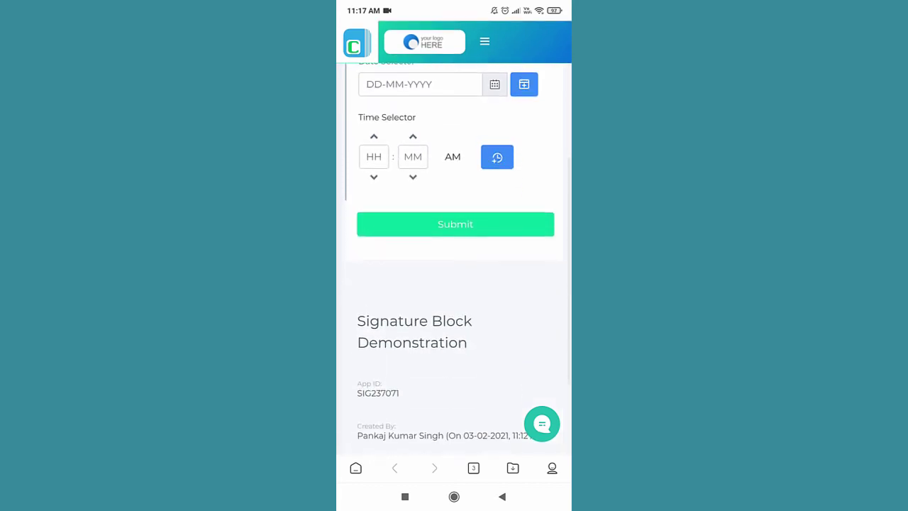
scroll(454, 284, "up", 2)
left_click(523, 162)
left_click(497, 235)
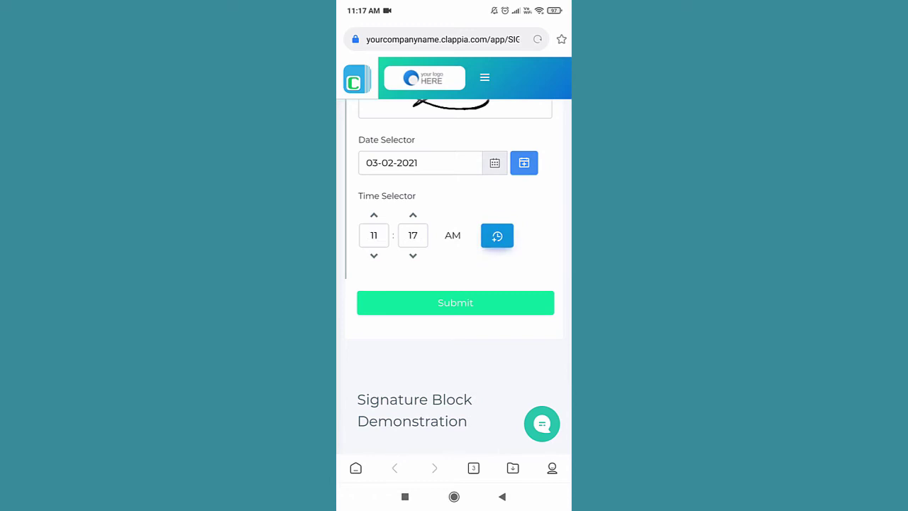
left_click(456, 302)
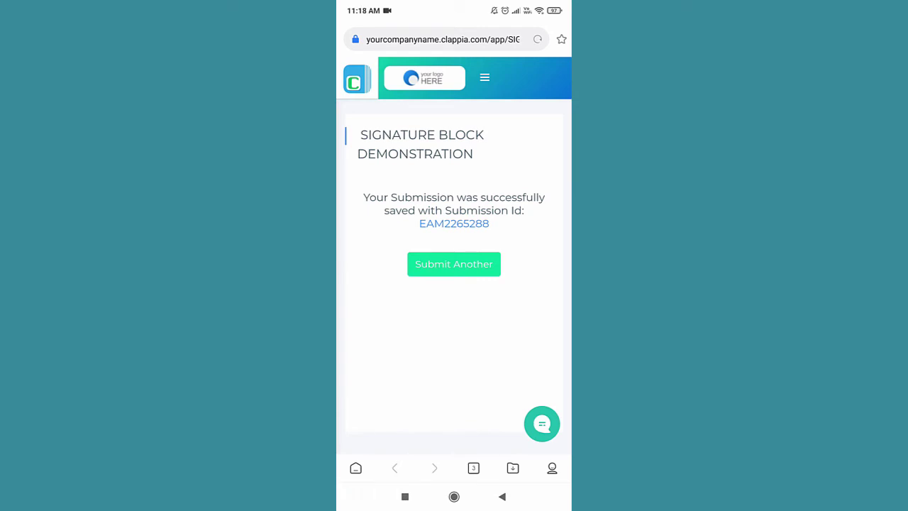
Step: Leave the browser, search Google Play on the phone for "clappia app" and install Clappia App Launcher
left_click(455, 497)
left_click(454, 497)
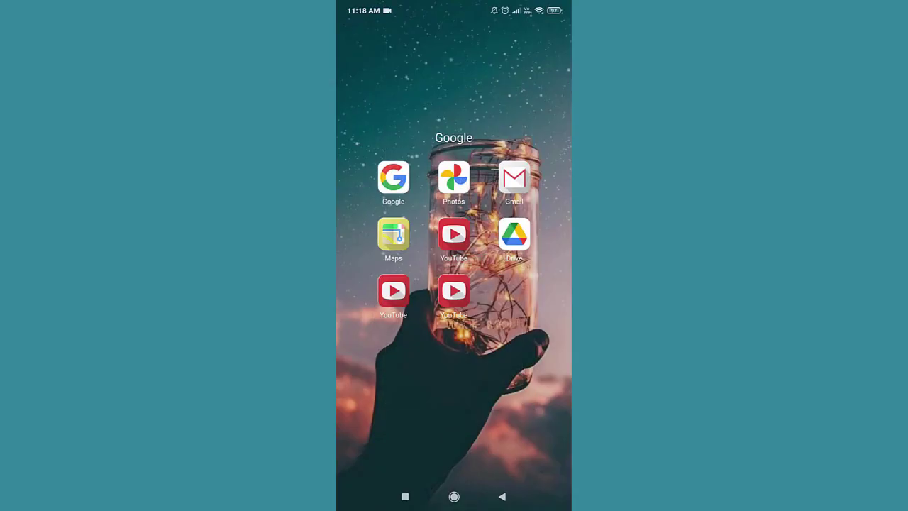
left_click(497, 377)
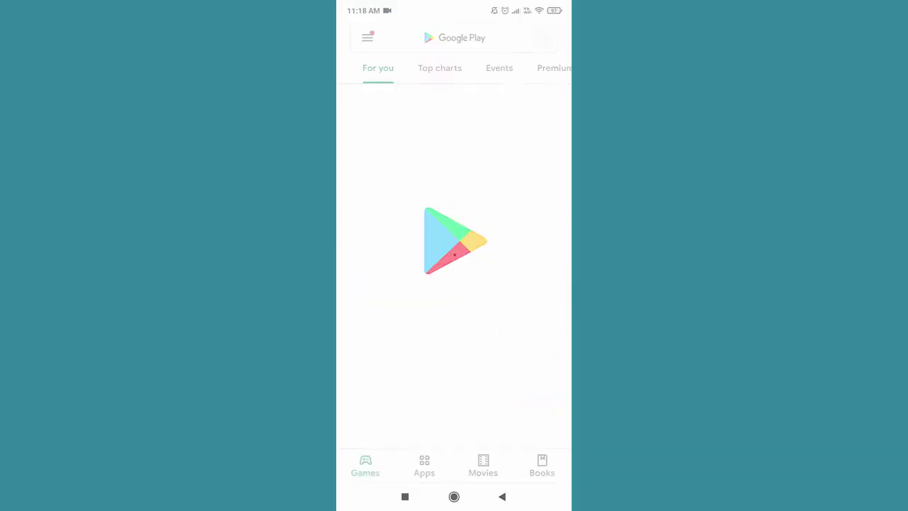
left_click(454, 38)
left_click(405, 71)
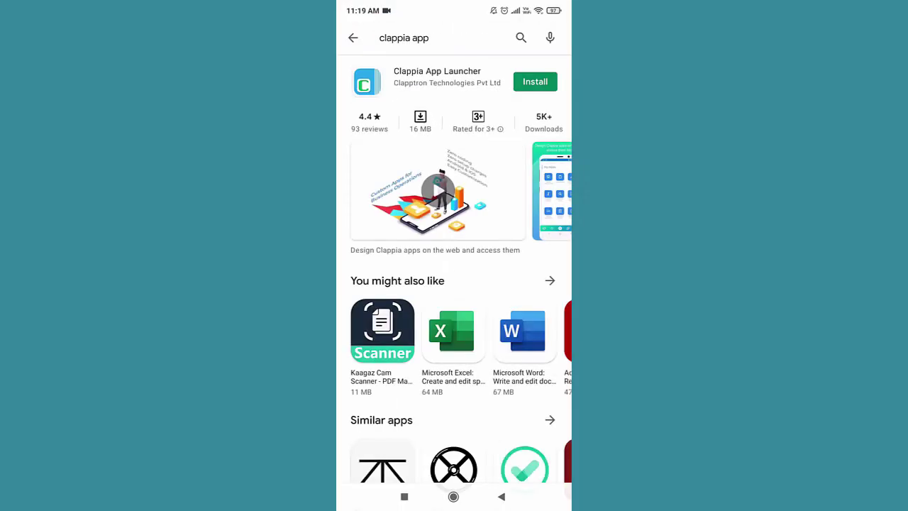
left_click(535, 81)
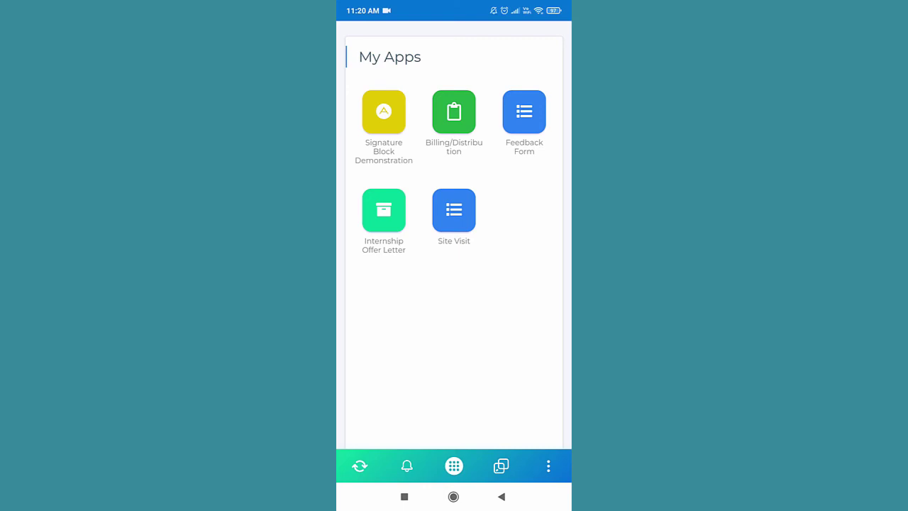
Step: Open the Signature Block Demonstration app, fill in date 03-02-2021 and time 11:20 AM, draw a signature and submit the form
left_click(383, 112)
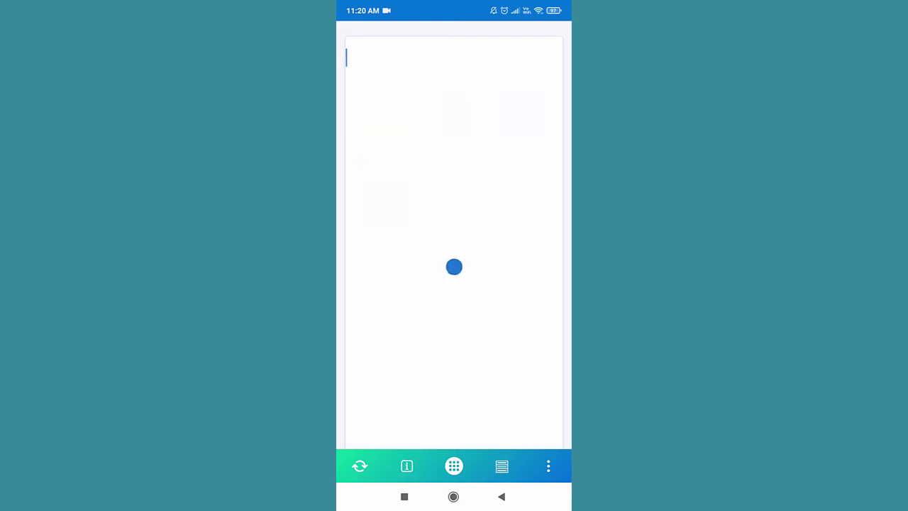
left_click(523, 297)
left_click(487, 368)
mouse_move(385, 217)
left_mouse_down()
mouse_move(451, 234)
mouse_move(496, 226)
mouse_move(525, 203)
mouse_move(545, 217)
left_mouse_up()
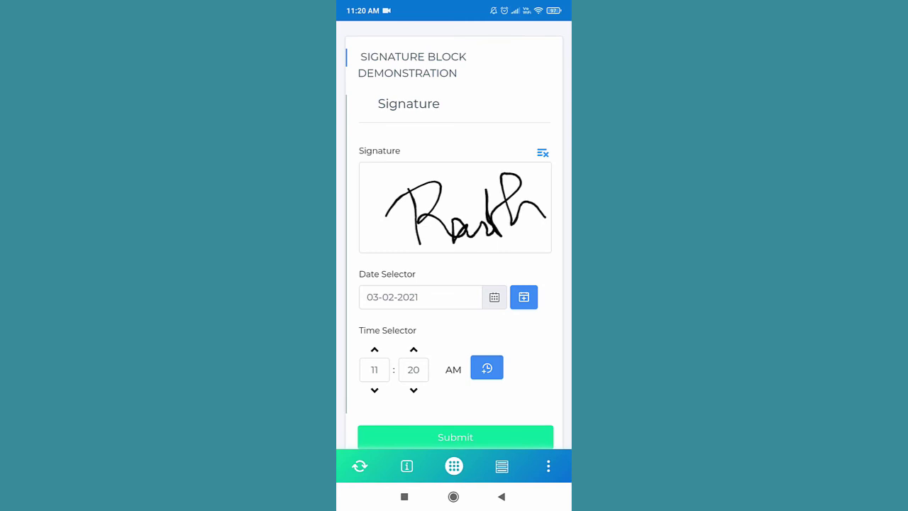
scroll(455, 284, "down", 3)
left_click(458, 334)
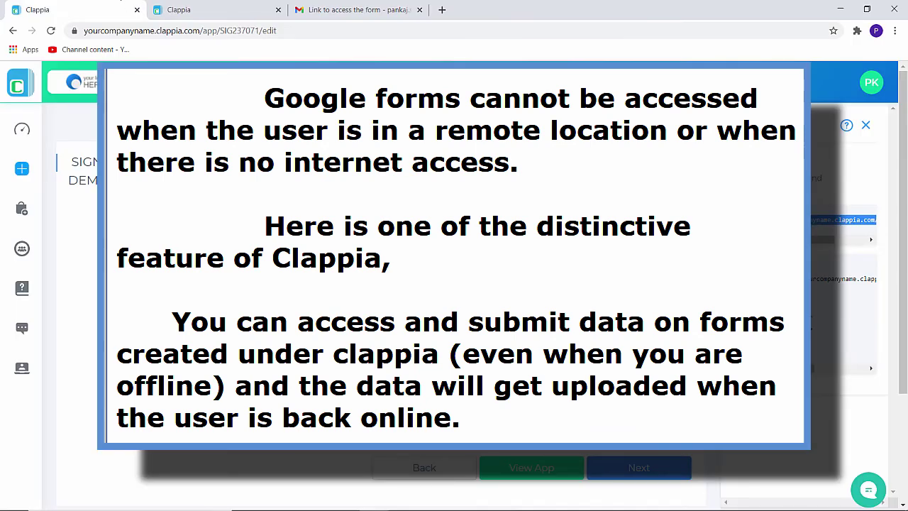
Step: Select the whole iframe embed code in the app's Link Sharing settings on the desktop
left_click(845, 278)
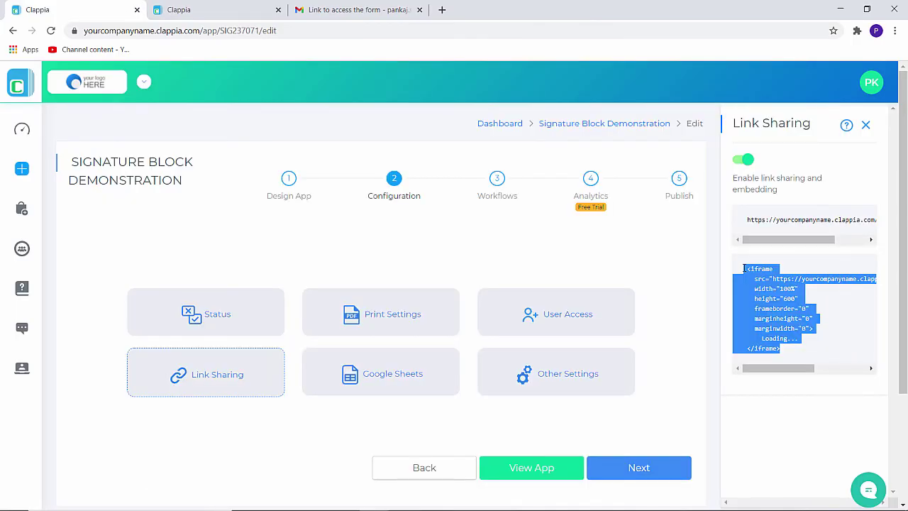
Step: Return to the app's design stage and review the block types available for a new field without adding one
left_click(298, 186)
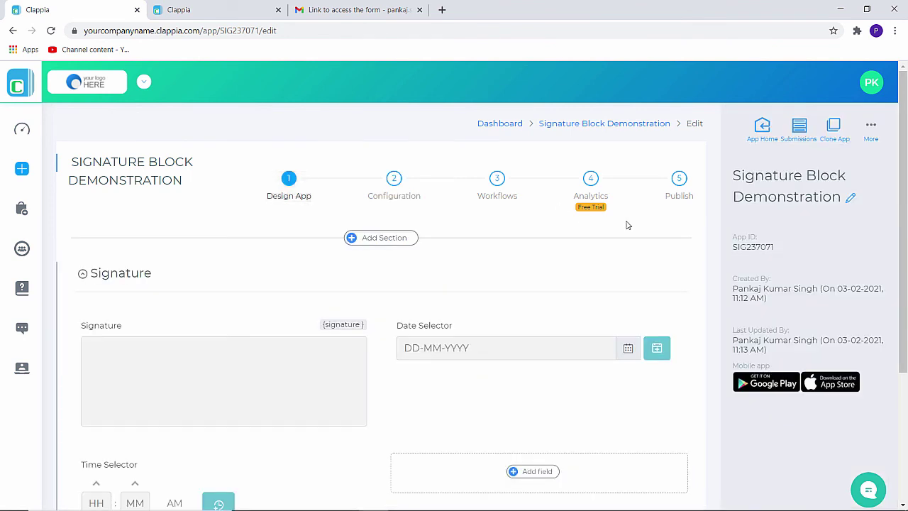
scroll(564, 339, "down", 2)
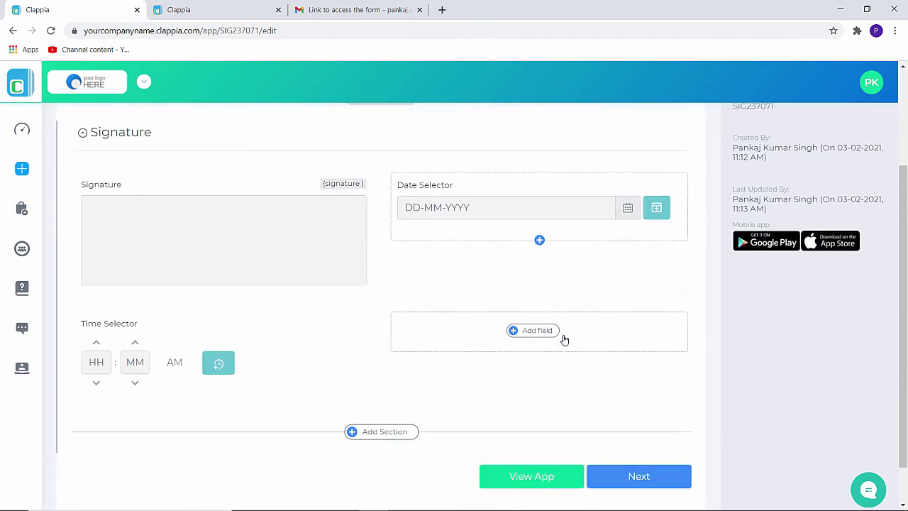
left_click(551, 318)
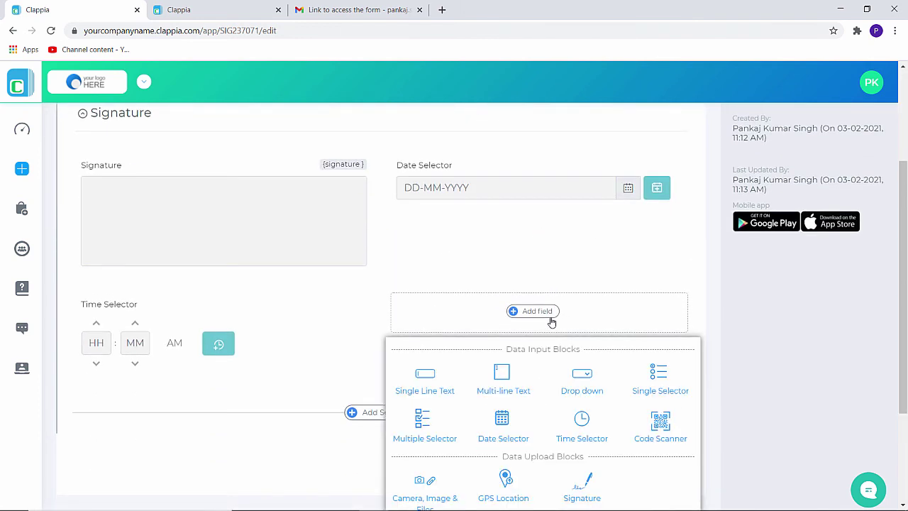
scroll(552, 323, "down", 2)
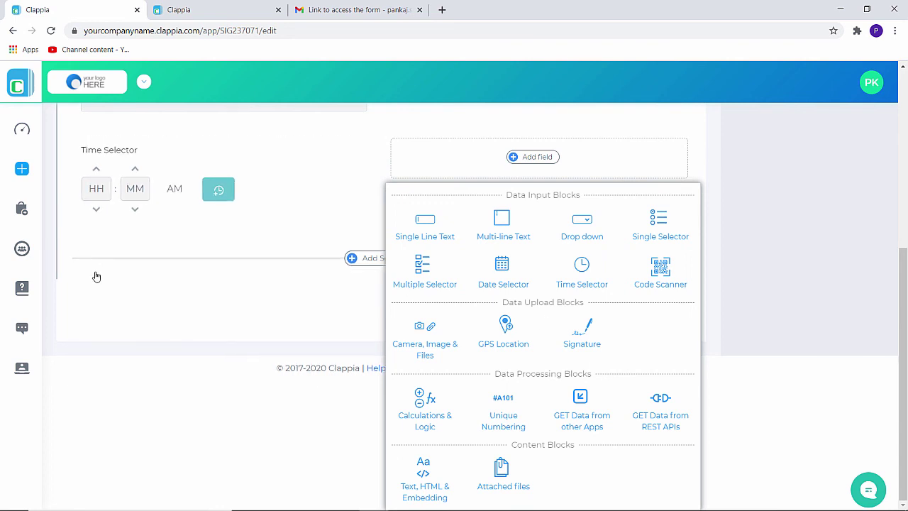
left_click(73, 252)
scroll(74, 252, "up", 2)
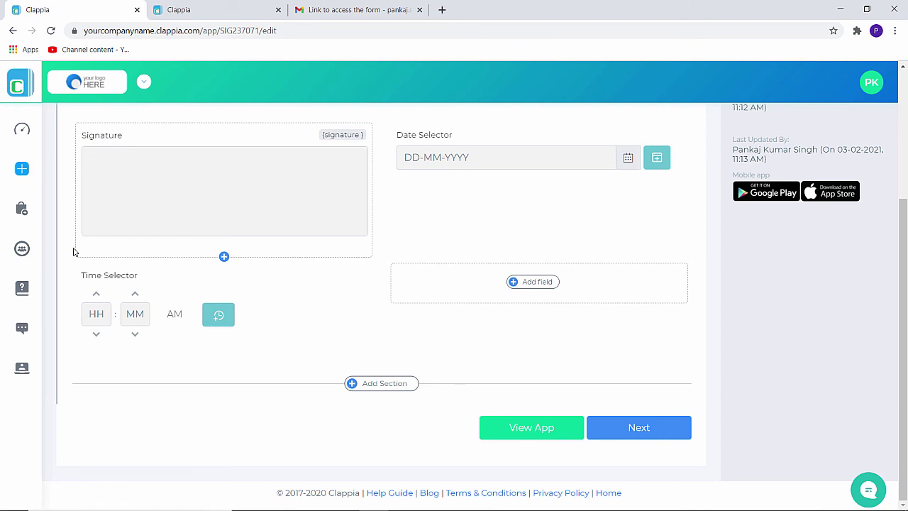
Step: View the support chat and the Clappia Assistance Call scheduler, and close both
left_click(21, 330)
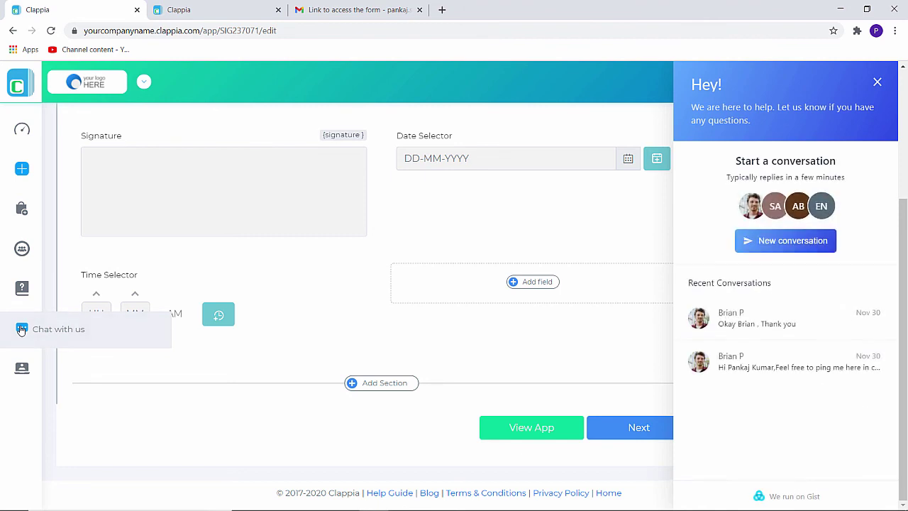
left_click(15, 369)
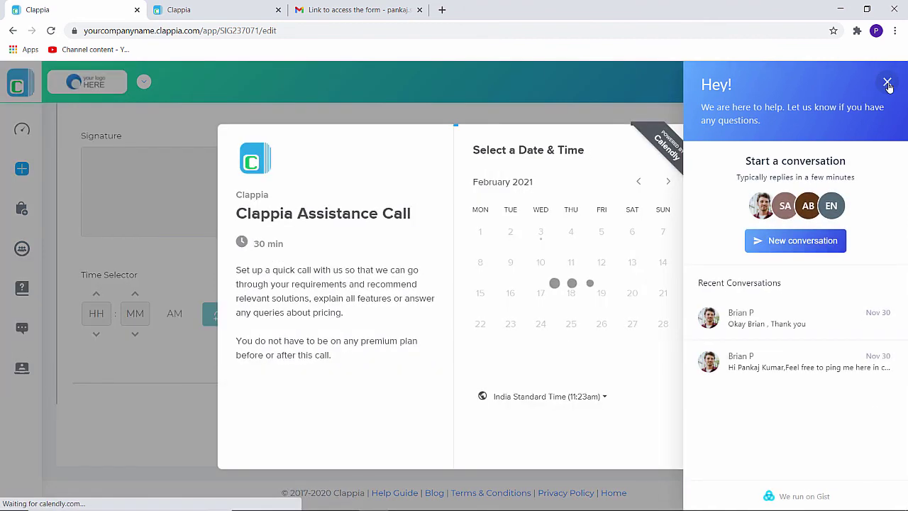
left_click(887, 82)
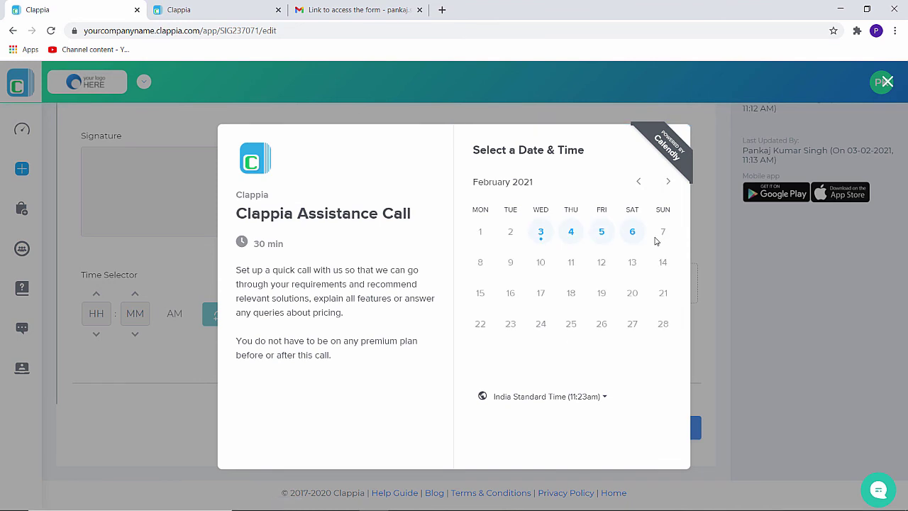
left_click(889, 83)
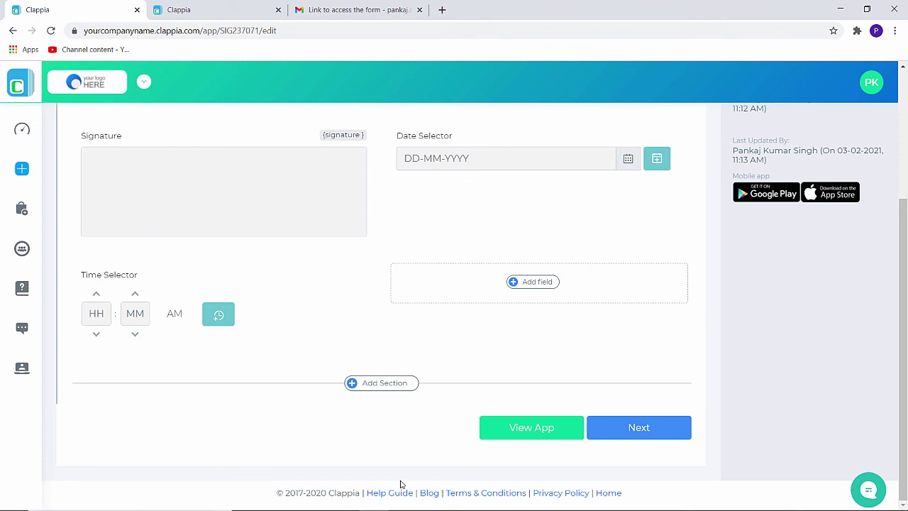